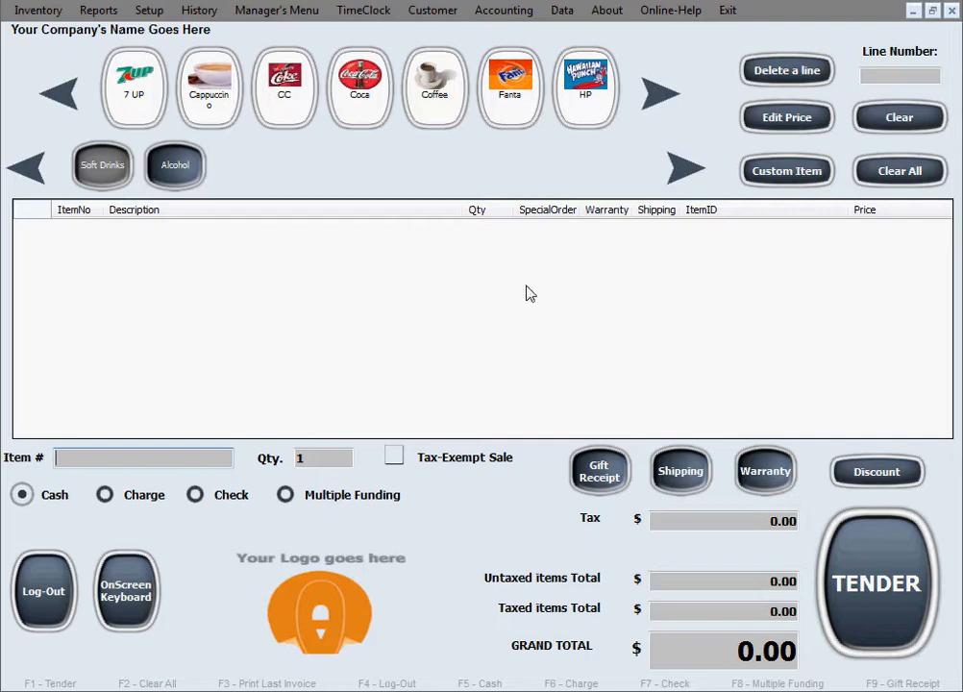
# Open the coupon rules and add New Coupon 1 to the list of coupons the rules apply to
pyautogui.click(45, 14)
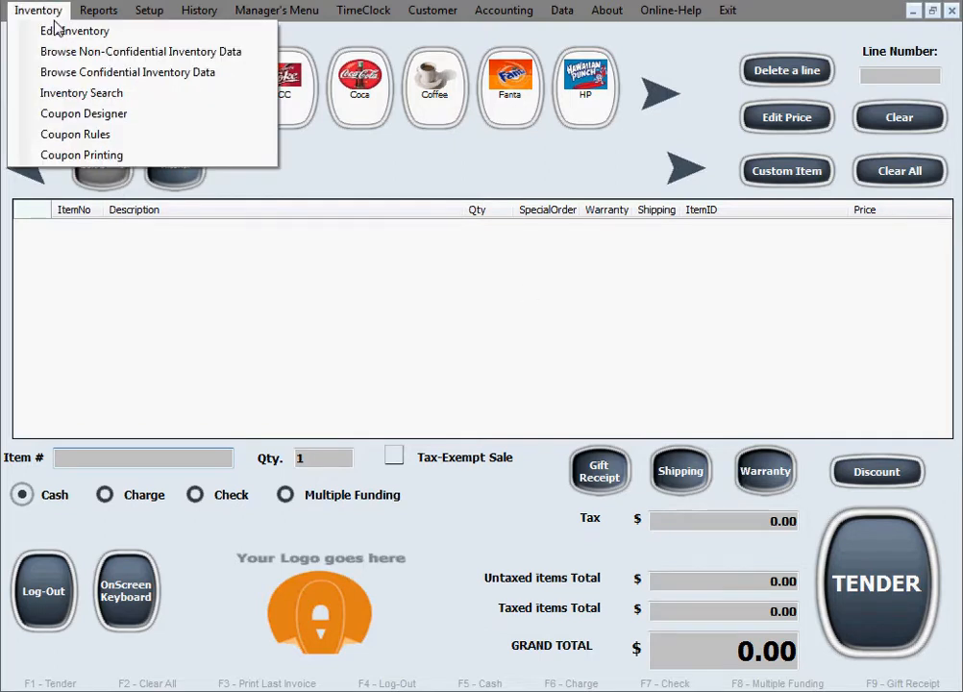
pyautogui.click(165, 136)
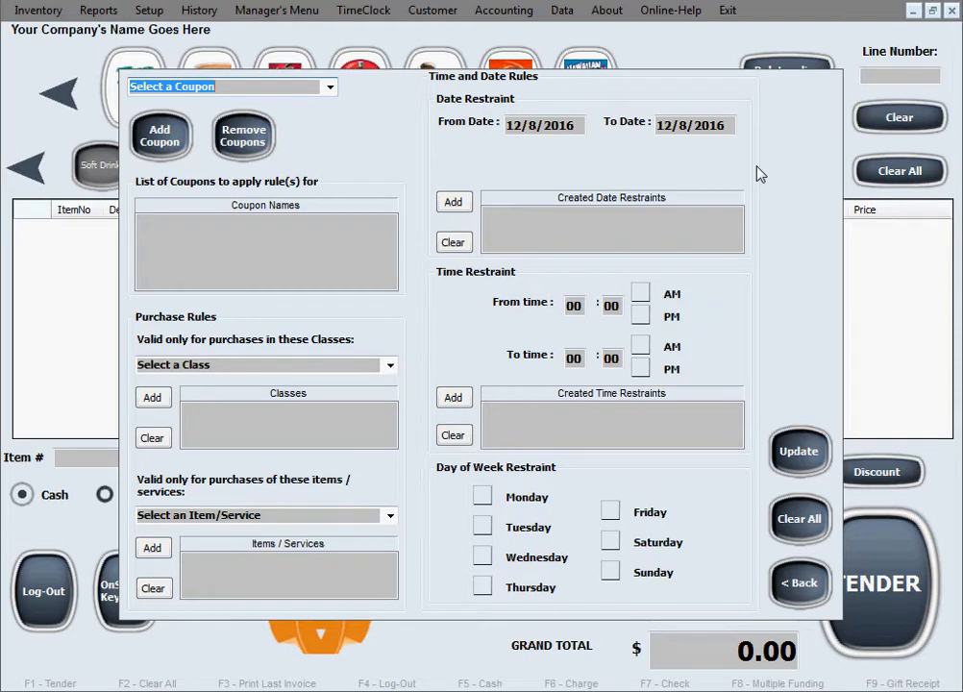
pyautogui.click(330, 89)
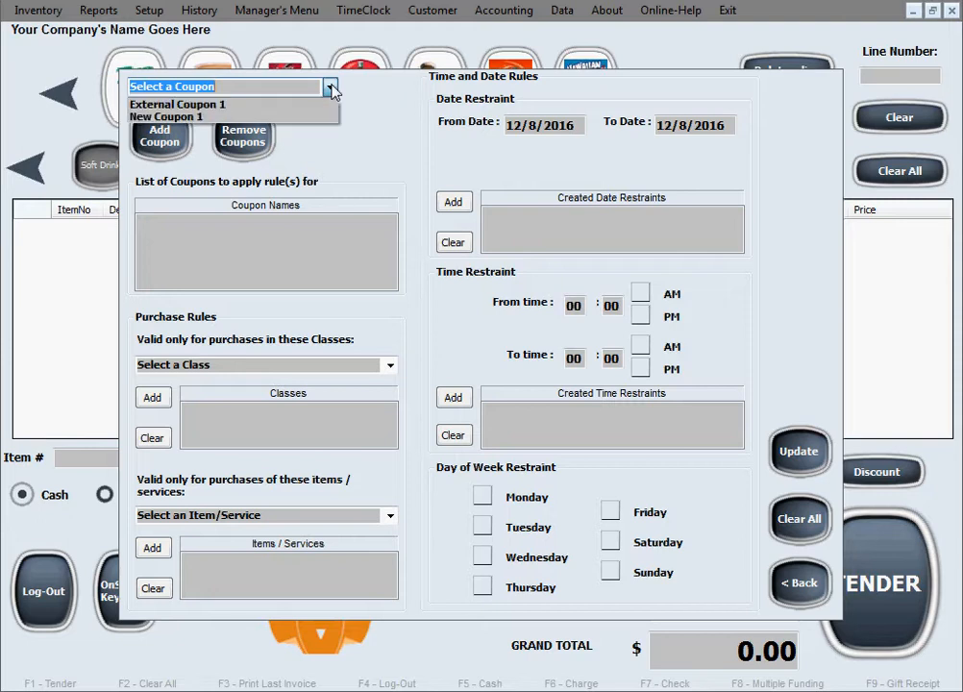
pyautogui.click(228, 117)
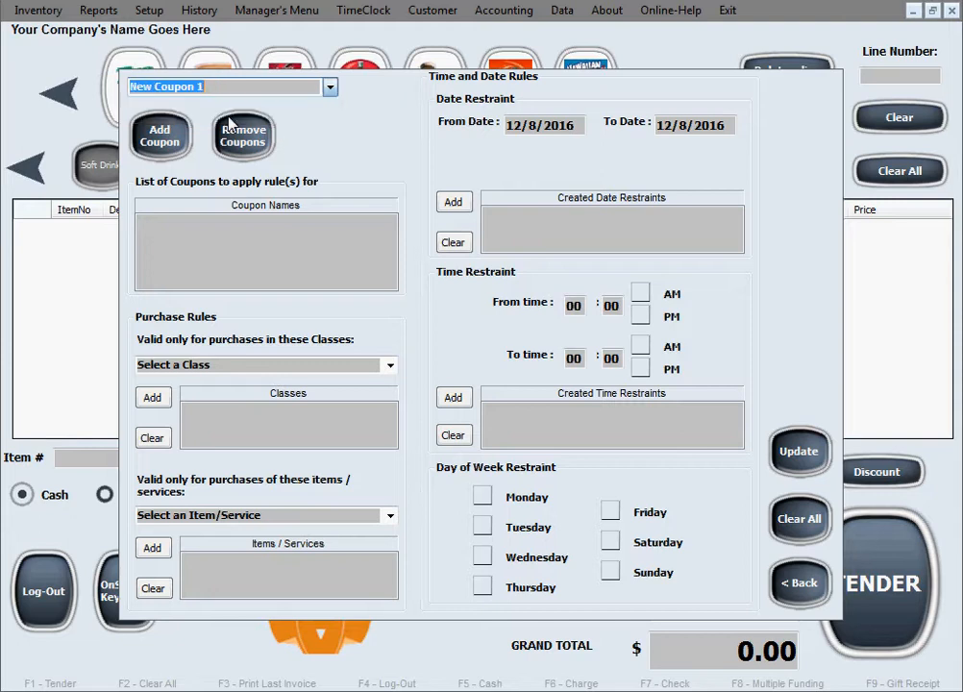
pyautogui.click(149, 145)
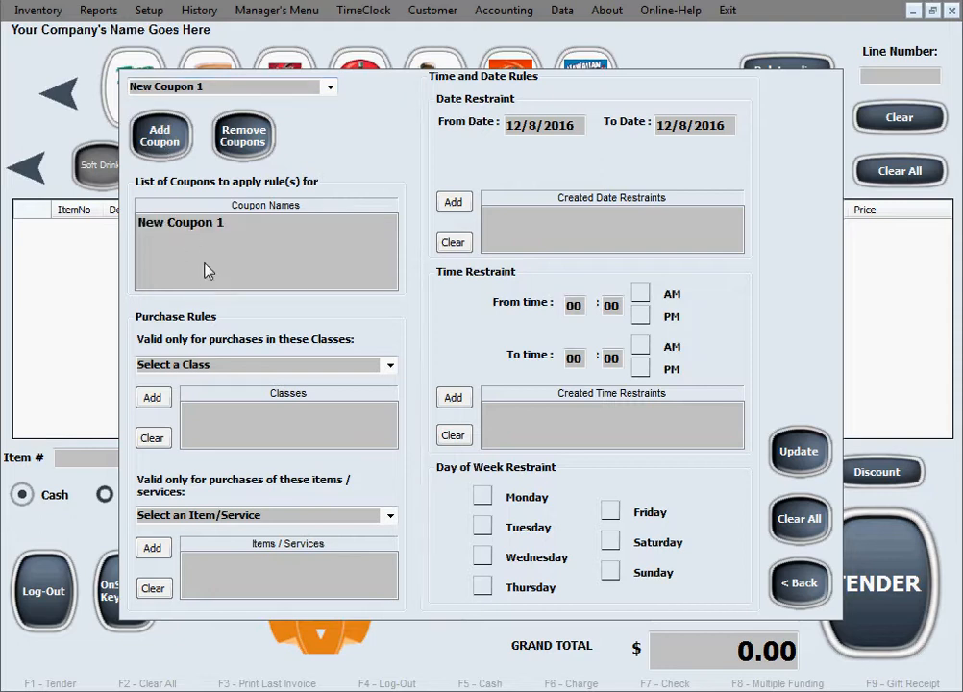
pyautogui.click(330, 87)
pyautogui.click(282, 93)
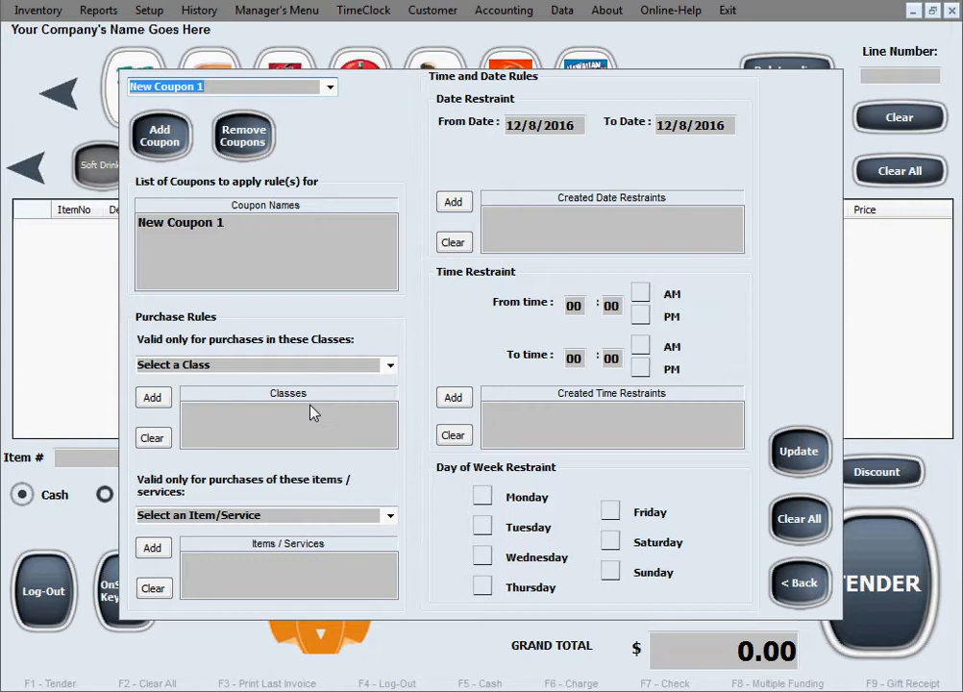
# Add a purchase rule that makes the coupon valid only for the SOFT DRINKS class
pyautogui.click(390, 365)
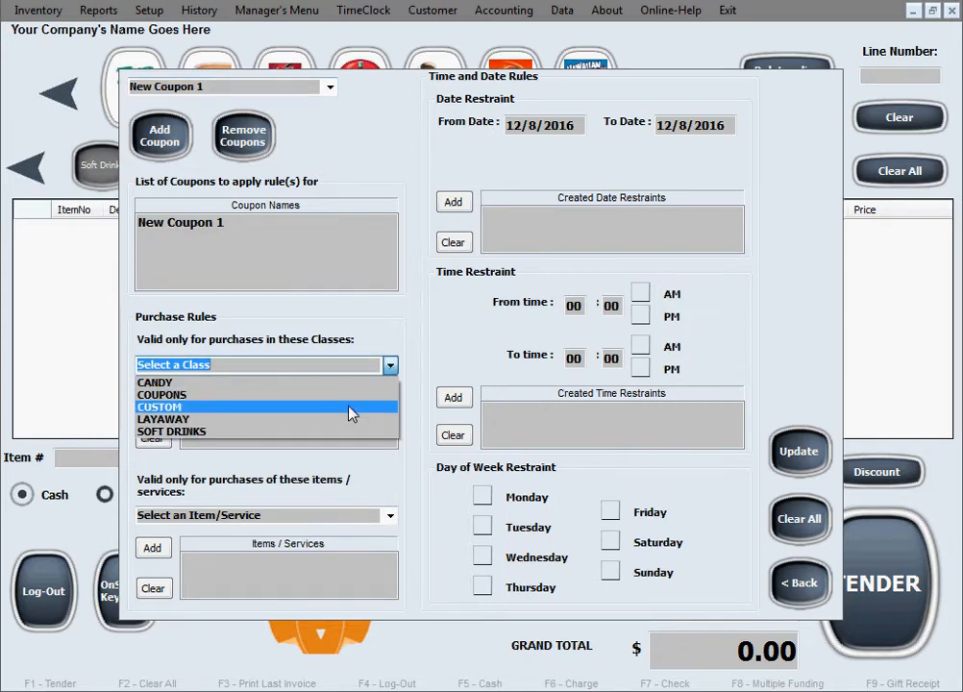
pyautogui.click(348, 433)
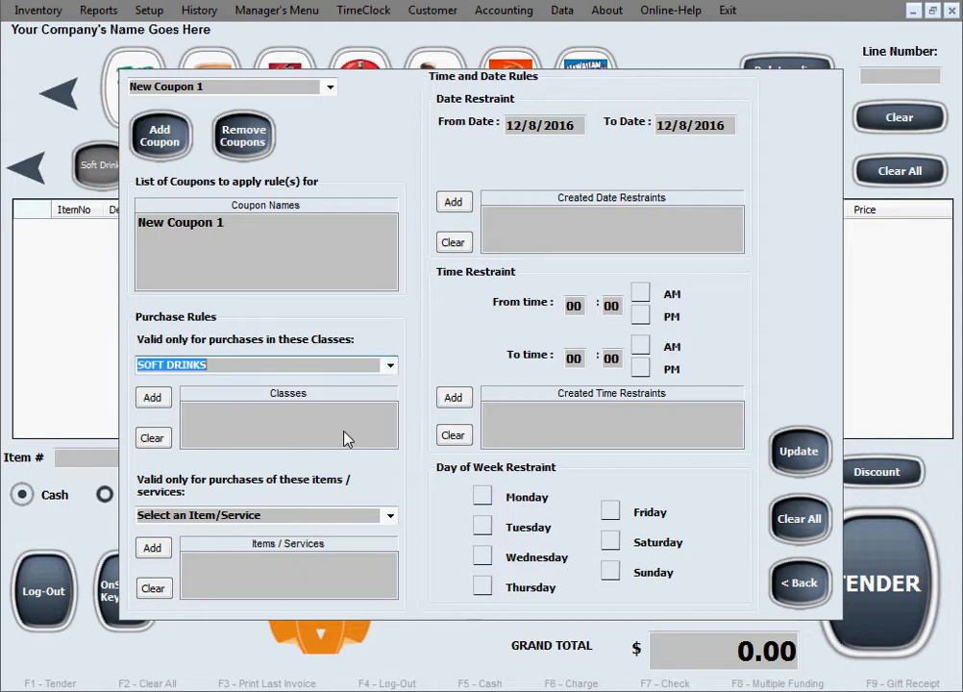
pyautogui.click(156, 400)
pyautogui.click(157, 400)
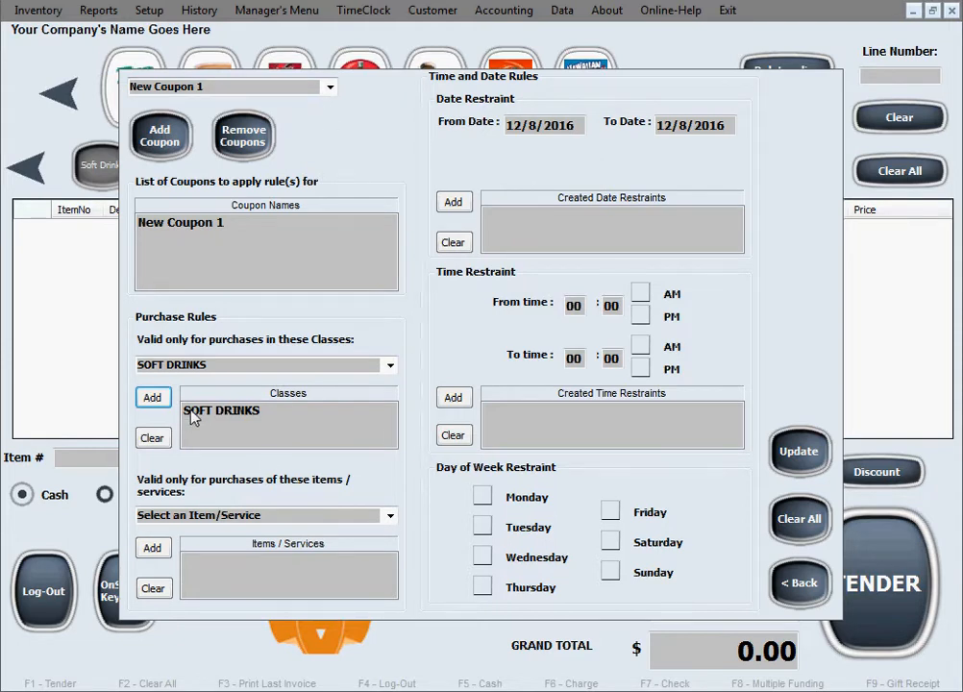
pyautogui.click(391, 365)
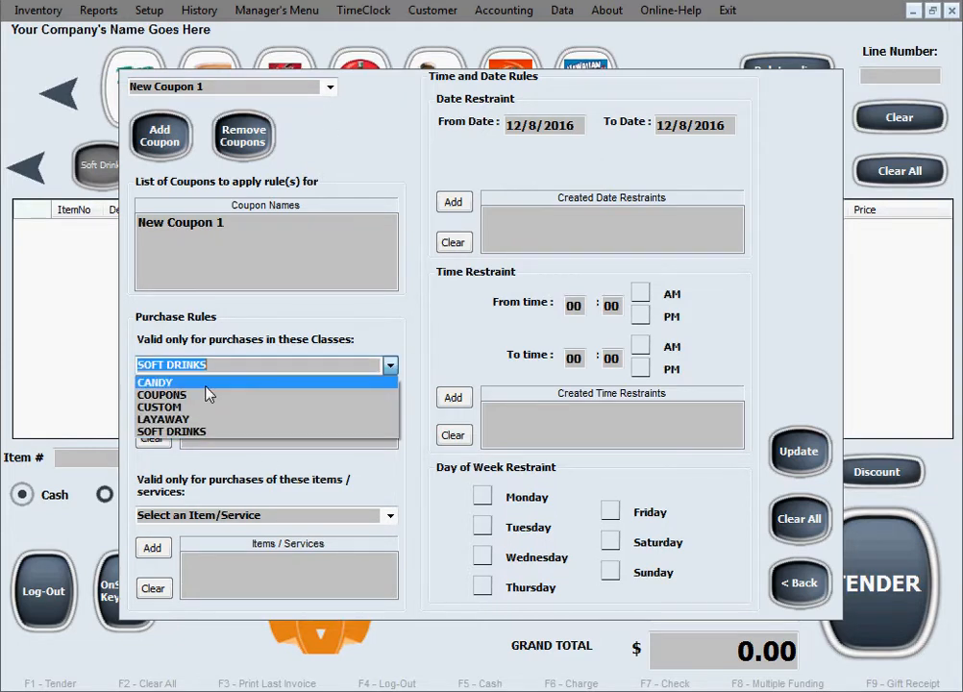
pyautogui.click(402, 347)
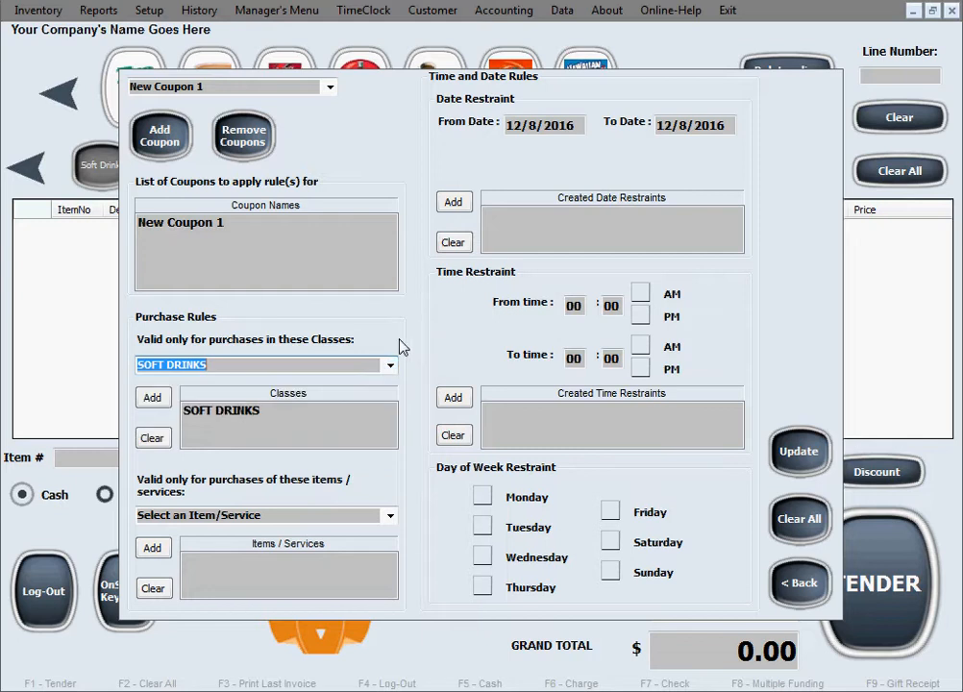
pyautogui.click(220, 441)
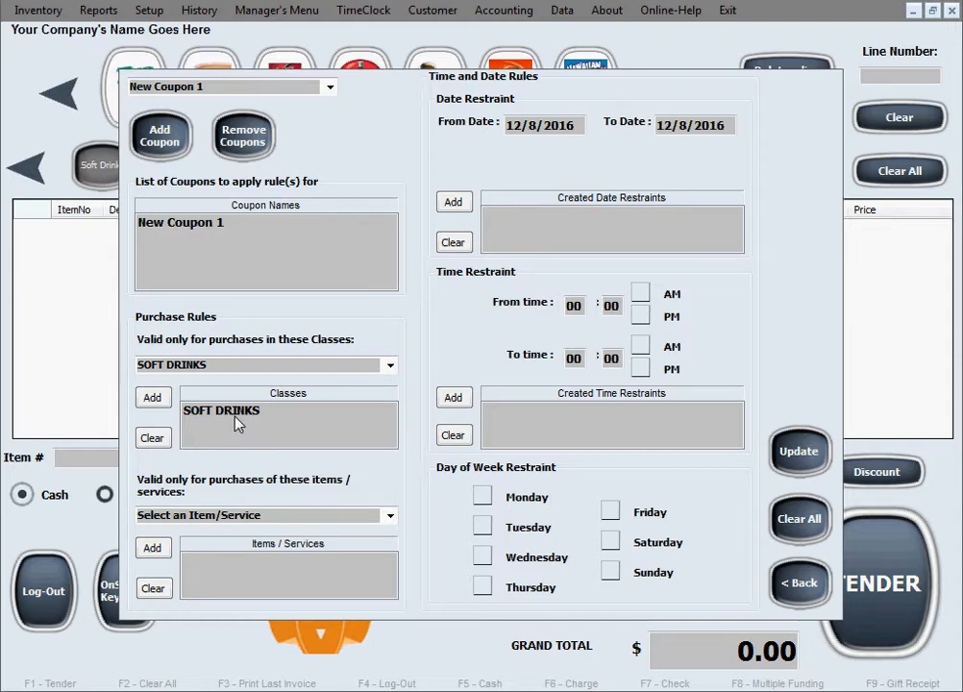
pyautogui.click(238, 419)
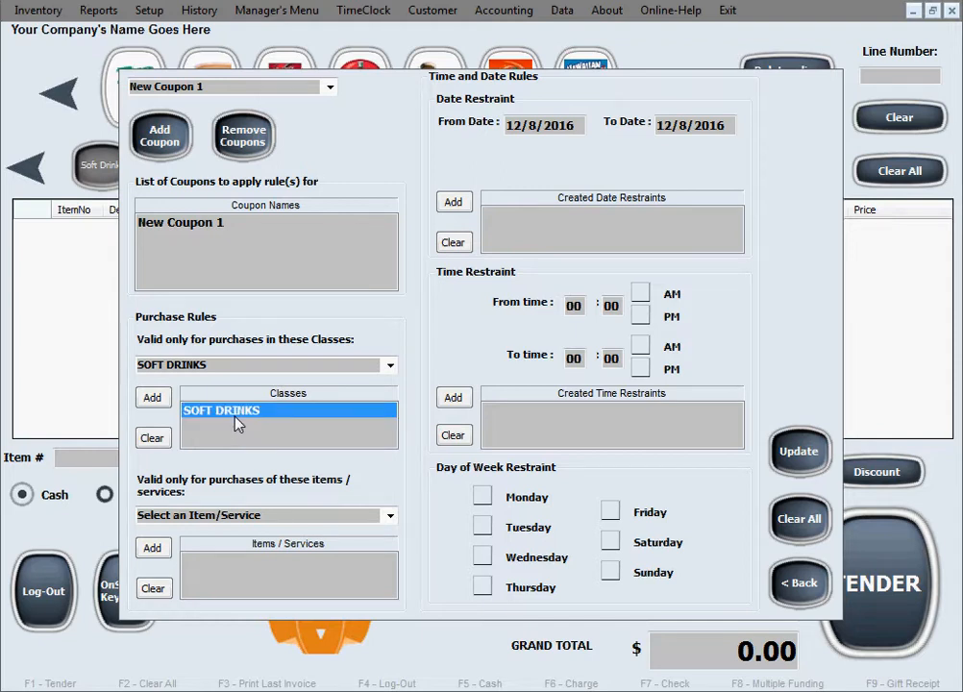
# Add a purchase rule that makes the coupon valid only for the 7 UP item
pyautogui.click(390, 517)
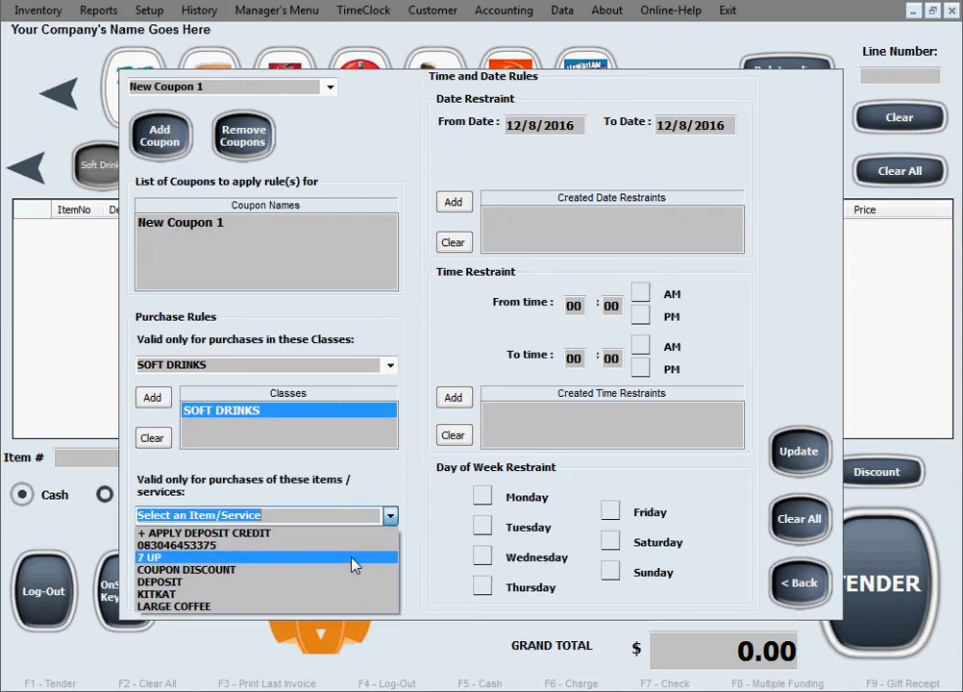
pyautogui.click(357, 559)
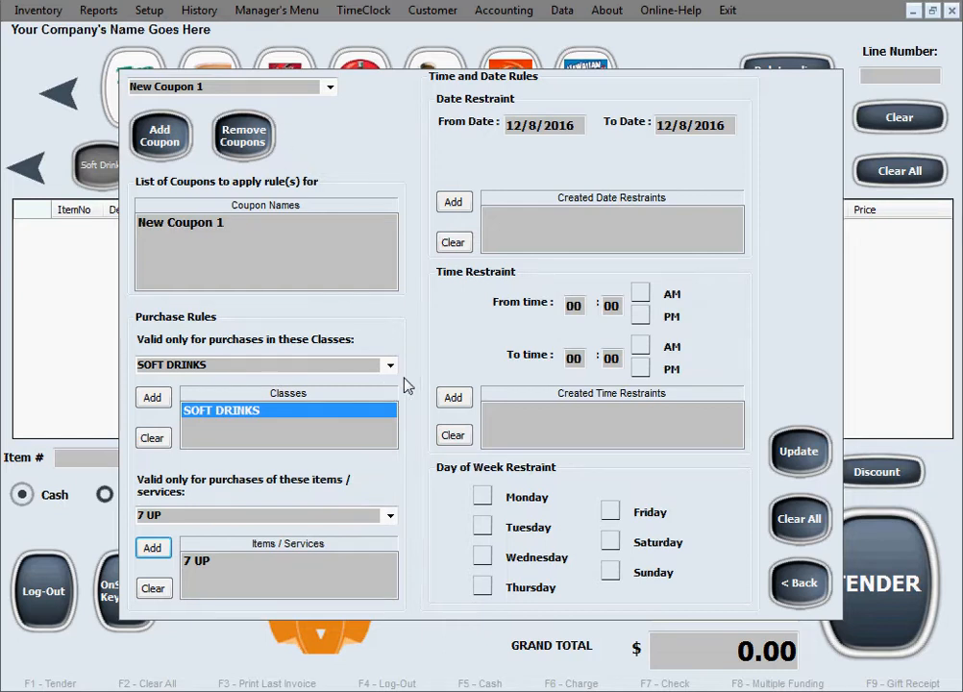
pyautogui.click(391, 516)
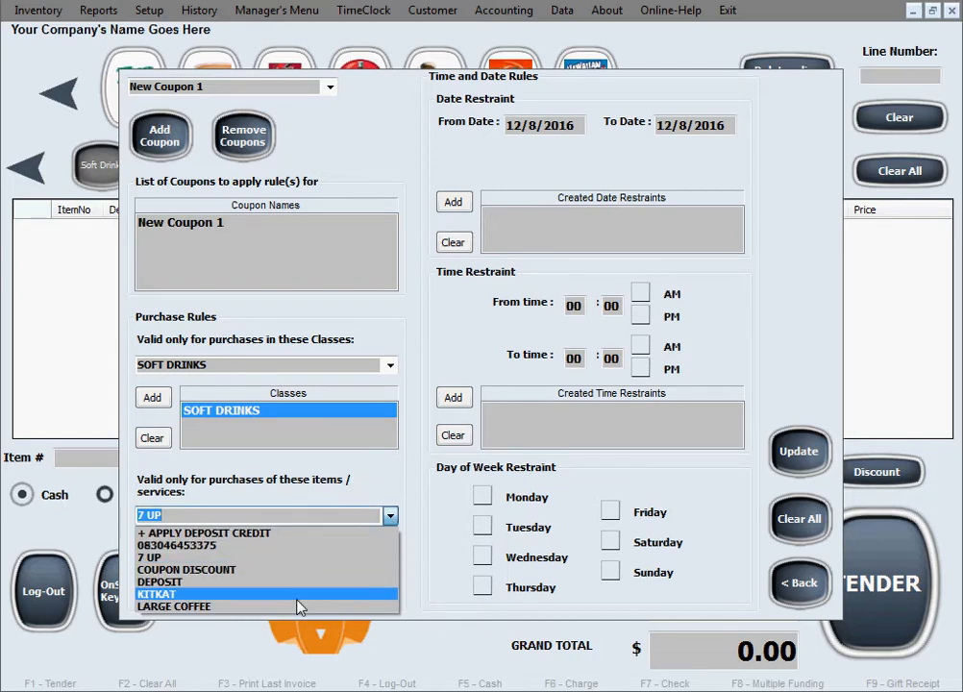
pyautogui.click(406, 539)
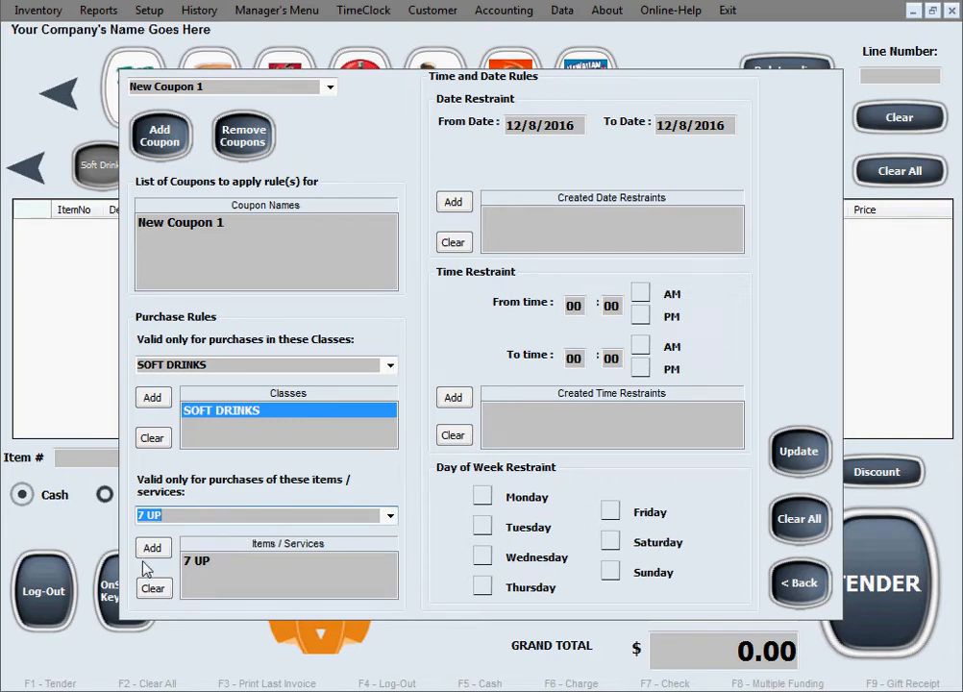
pyautogui.click(219, 565)
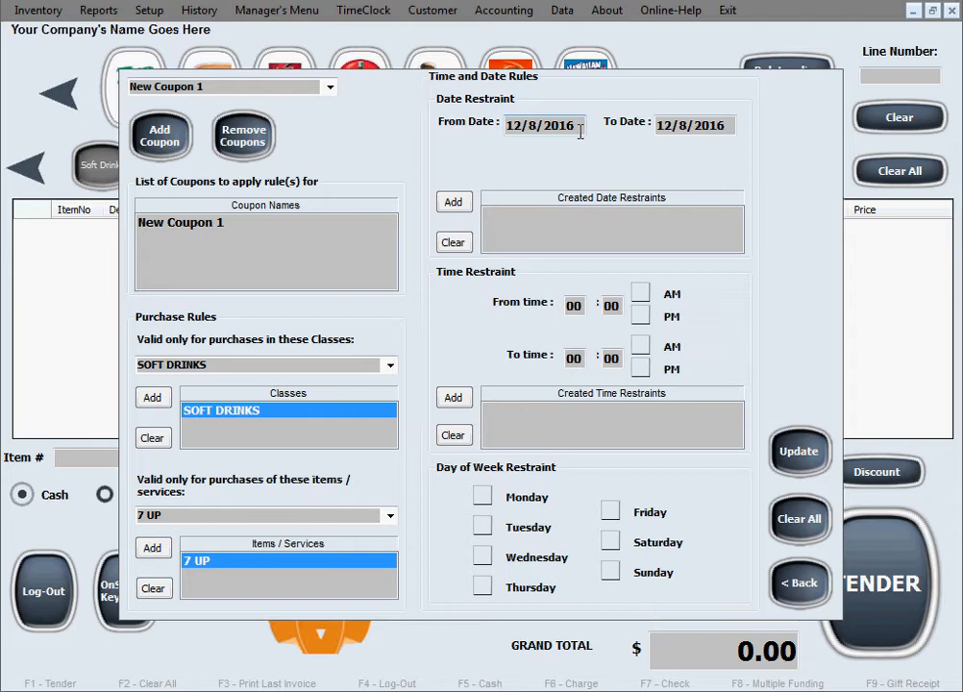
# Add a date restraint for the coupon running from 12/10/2016 to 4/12/2017
pyautogui.moveTo(581, 132); pyautogui.dragTo(501, 134)
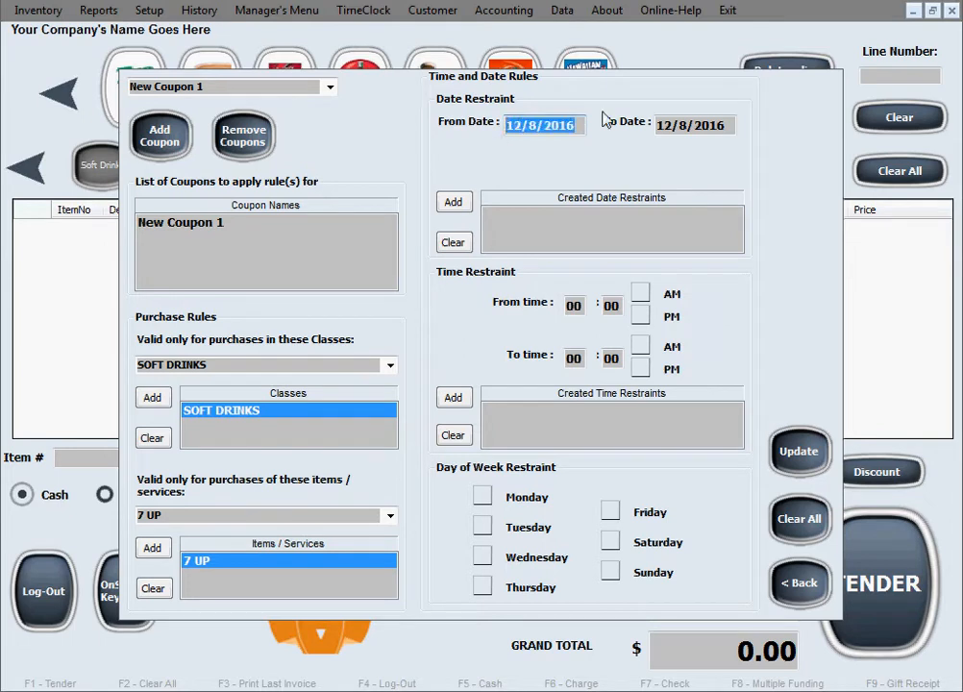
pyautogui.moveTo(730, 130); pyautogui.dragTo(618, 129)
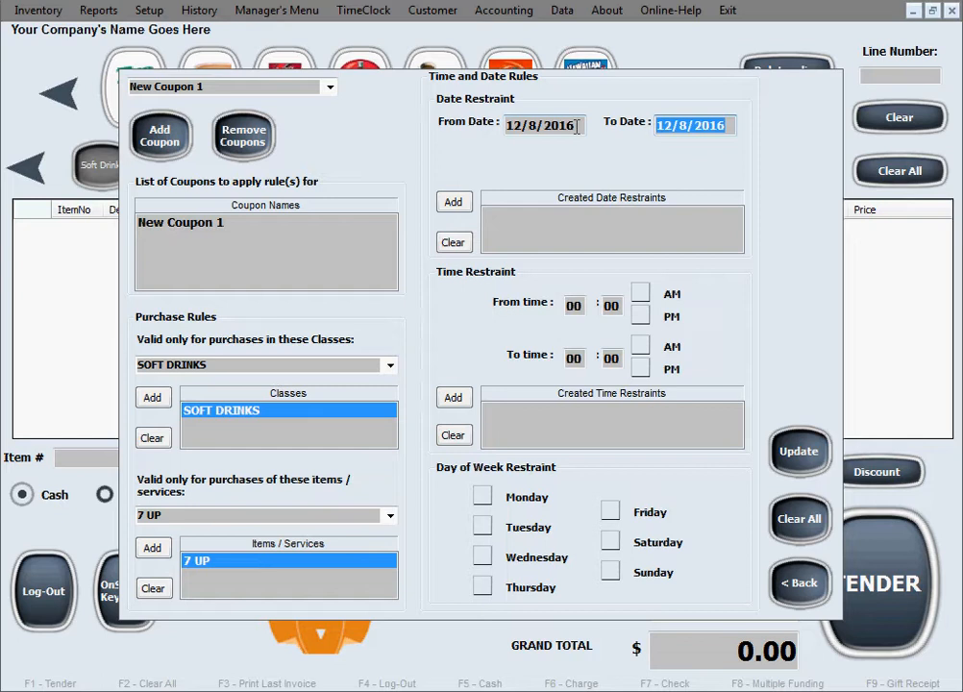
pyautogui.moveTo(577, 128); pyautogui.dragTo(504, 129)
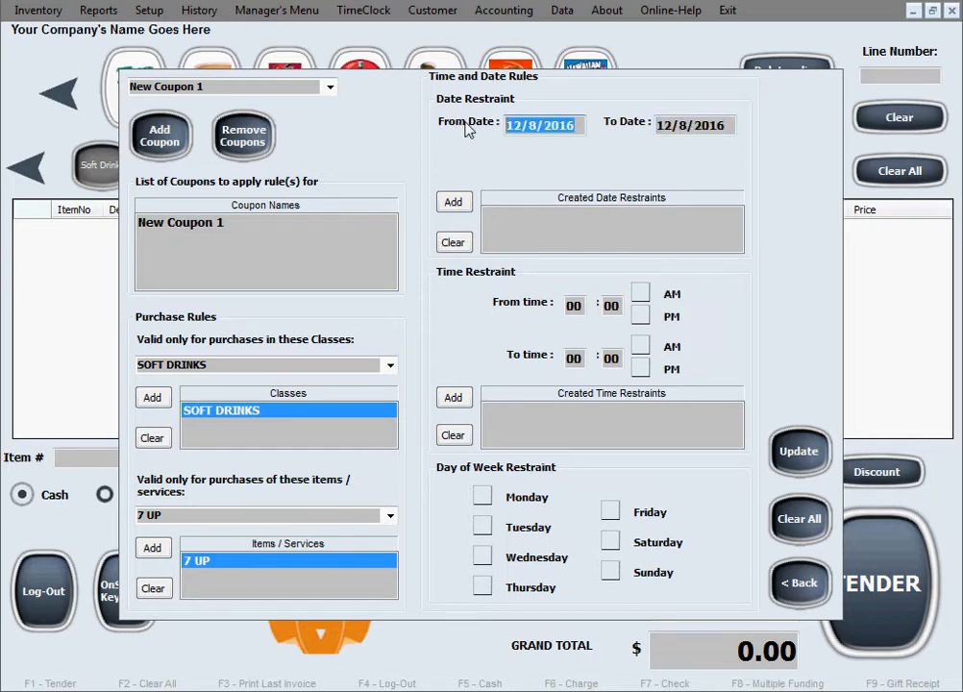
pyautogui.click(581, 123)
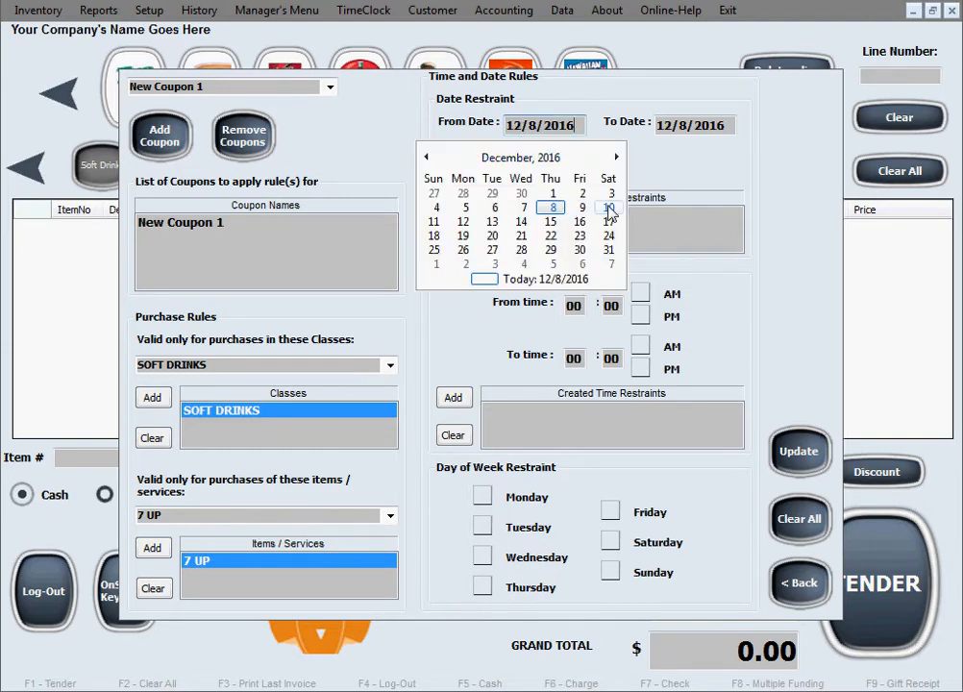
pyautogui.click(608, 208)
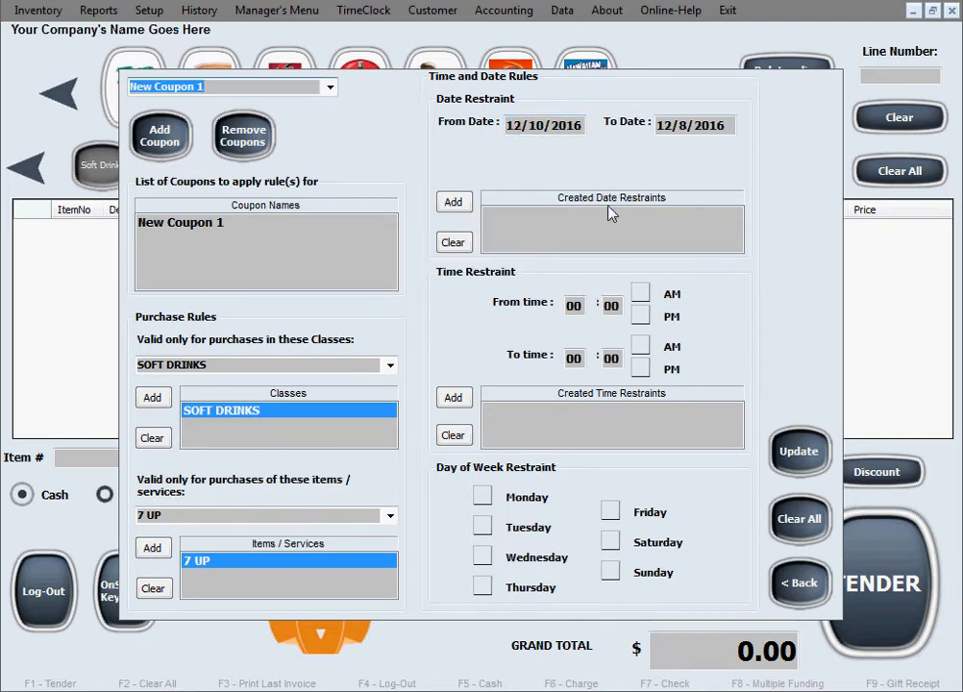
pyautogui.click(728, 124)
pyautogui.click(789, 157)
pyautogui.click(789, 158)
pyautogui.click(789, 158)
pyautogui.click(789, 157)
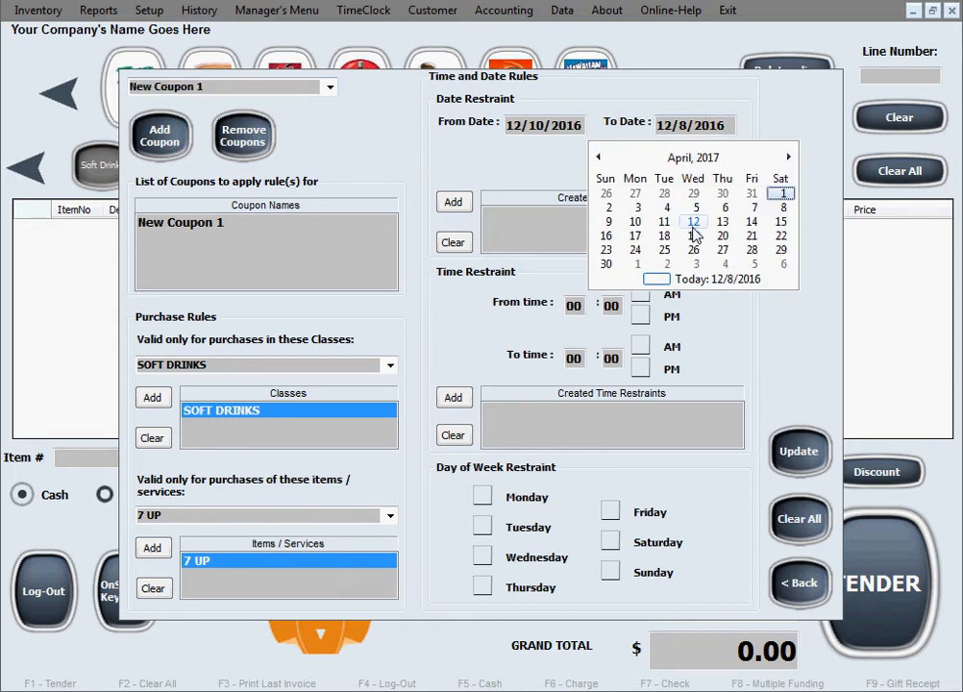
pyautogui.click(694, 222)
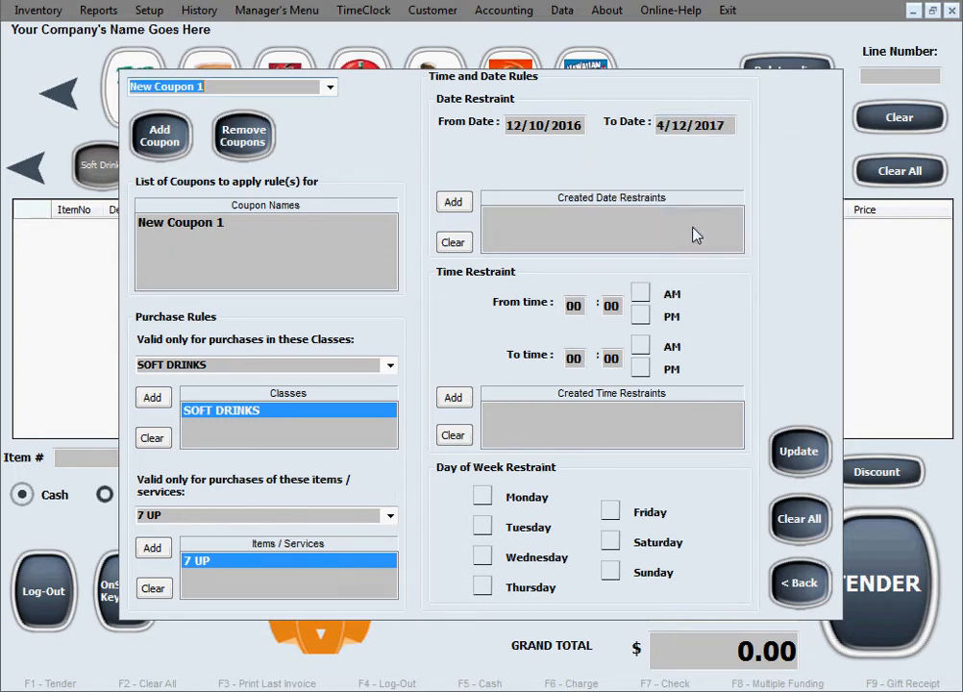
pyautogui.click(466, 205)
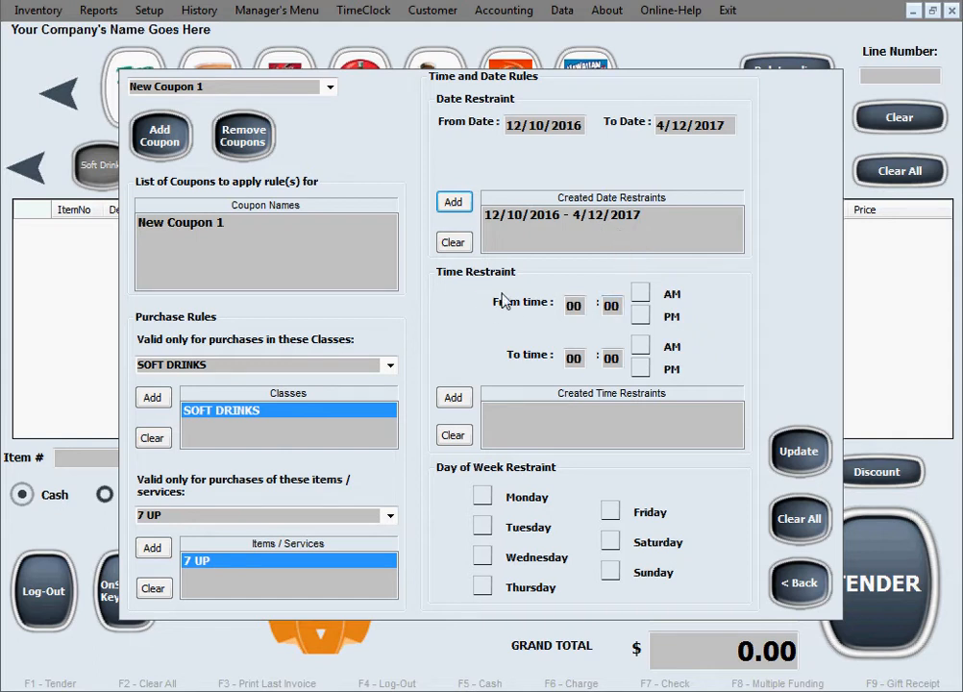
# Add a time restraint for the coupon from 9:00 AM to 11:00 AM
pyautogui.doubleClick(576, 306)
pyautogui.write('9')
pyautogui.click(637, 295)
pyautogui.doubleClick(573, 360)
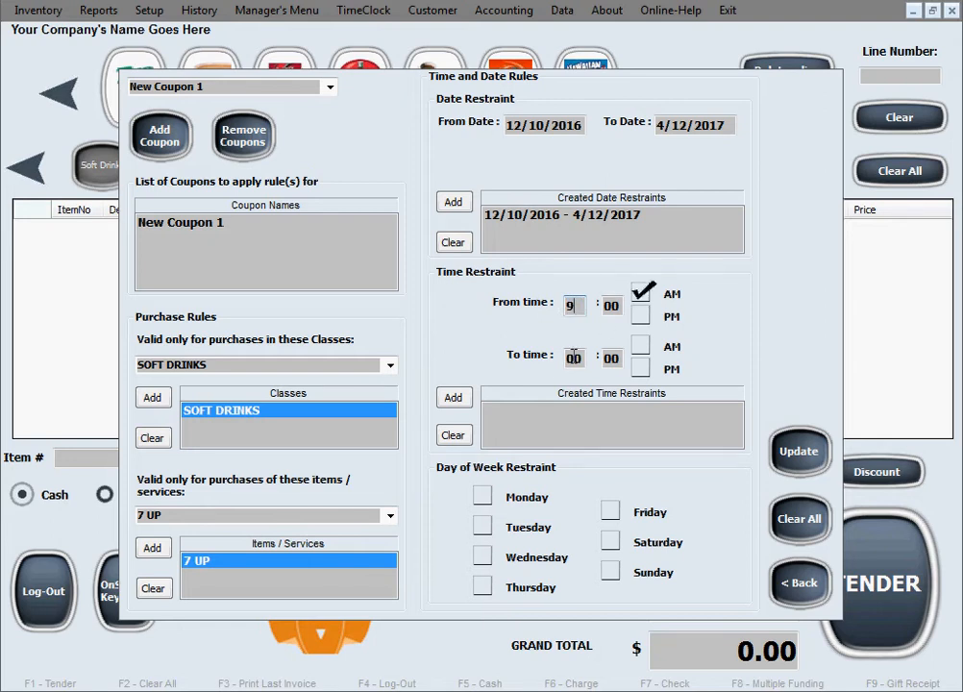
pyautogui.write('11')
pyautogui.click(640, 350)
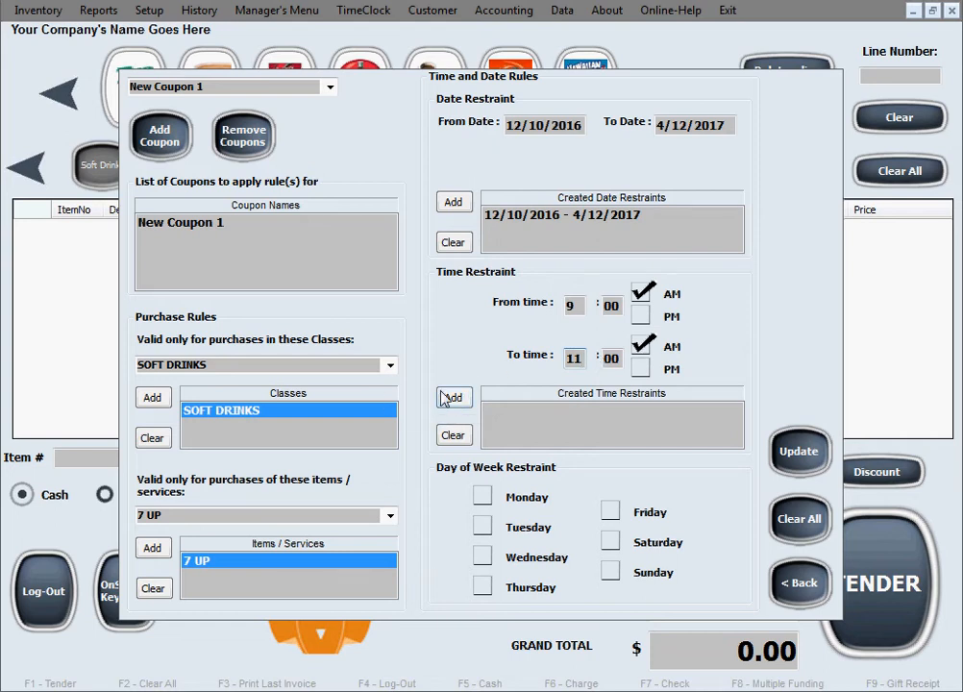
pyautogui.click(465, 404)
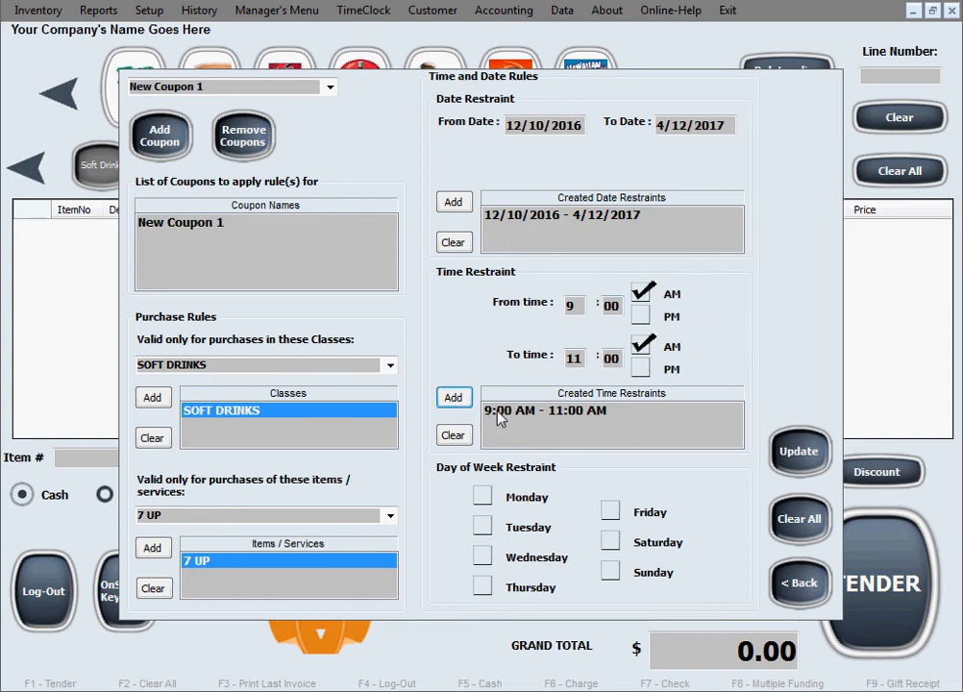
# Restrict the coupon to Monday, Wednesday and Friday, and save the rules before returning to the sales screen
pyautogui.click(491, 505)
pyautogui.click(483, 557)
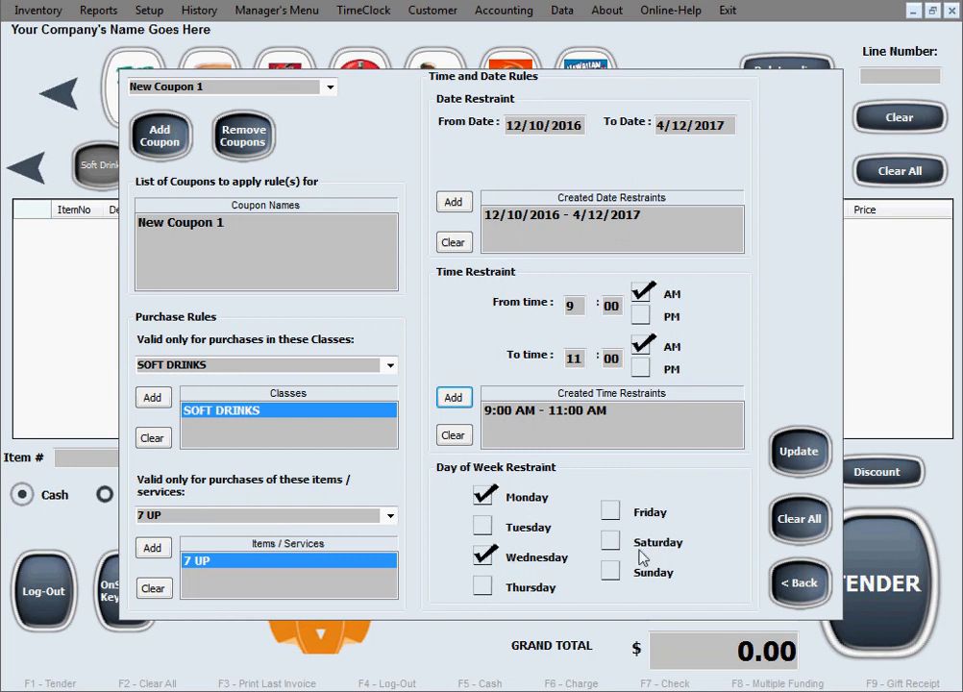
pyautogui.click(611, 514)
pyautogui.click(792, 453)
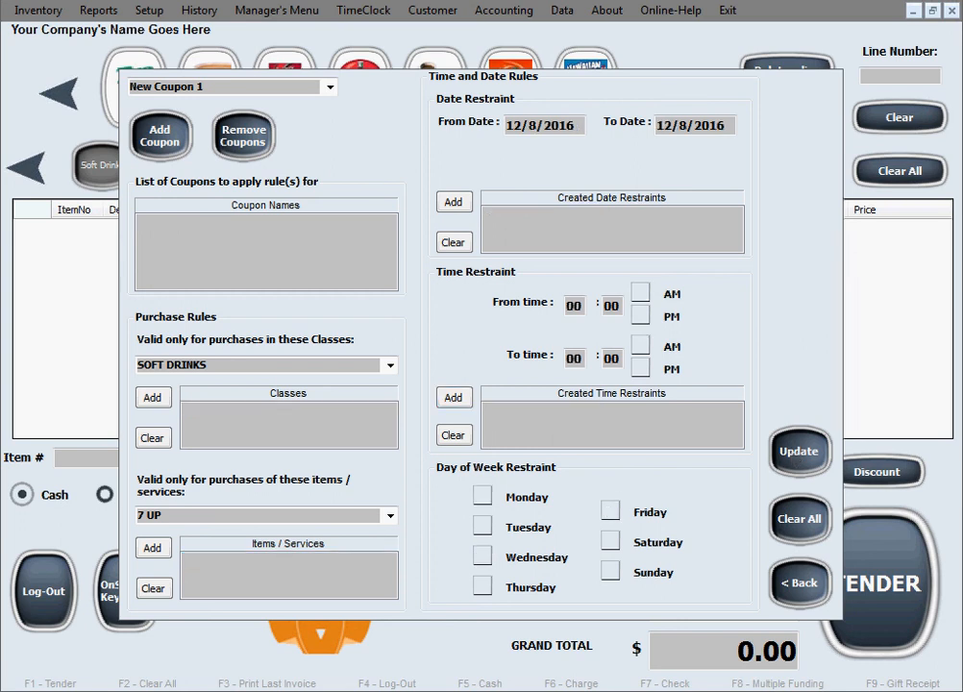
pyautogui.click(799, 583)
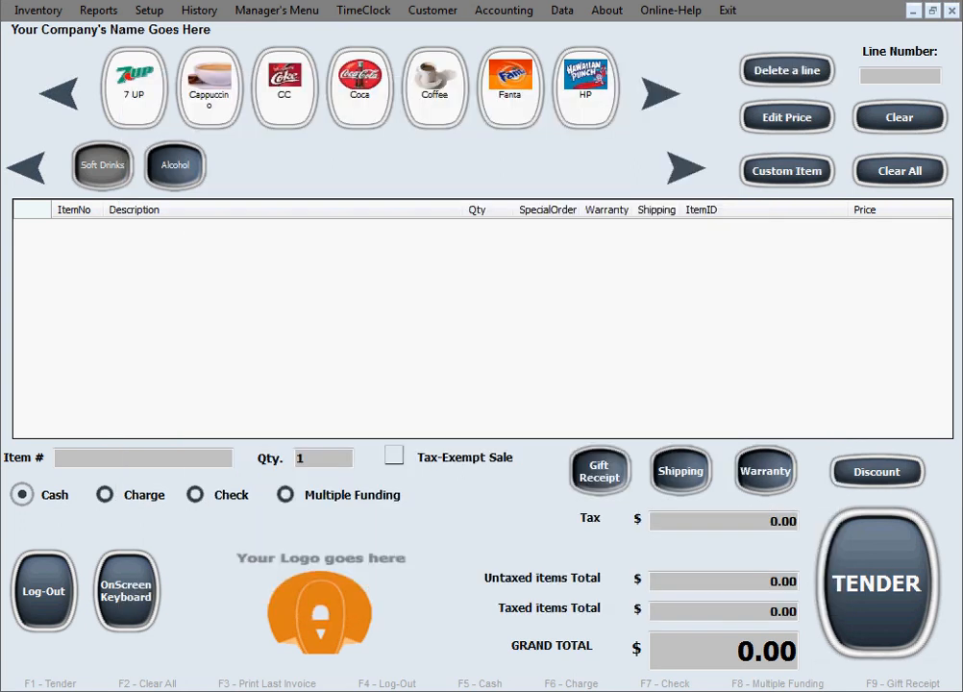